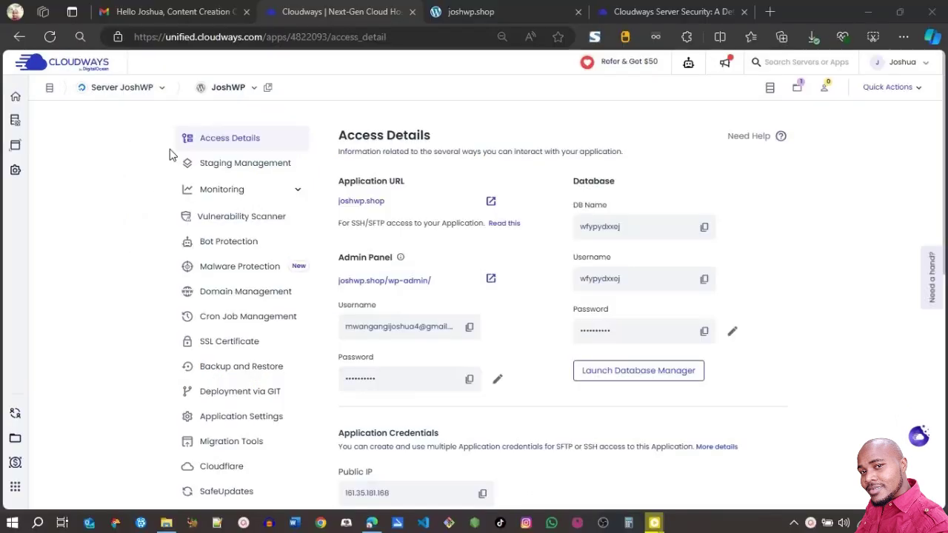
- Look over the home page of the live joshwp.shop website
click(480, 12)
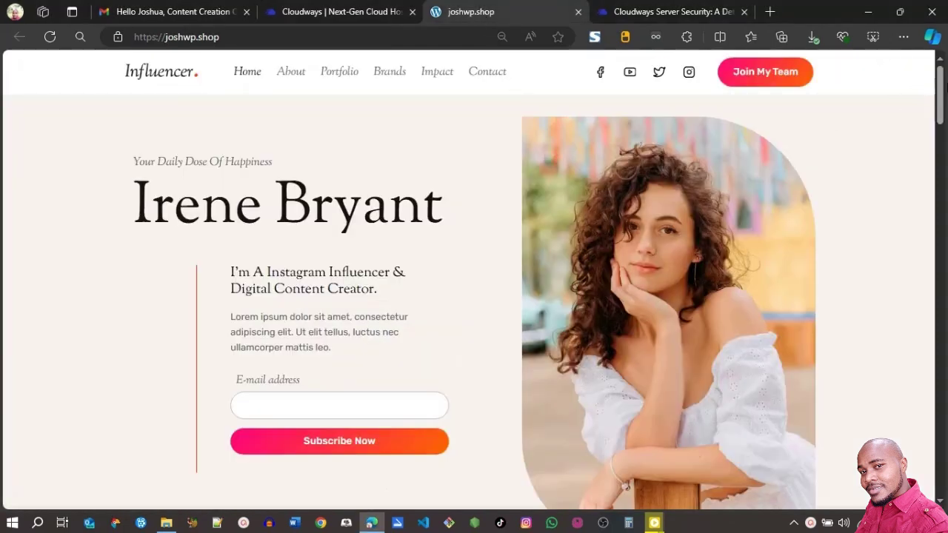
drag(942, 90, 942, 70)
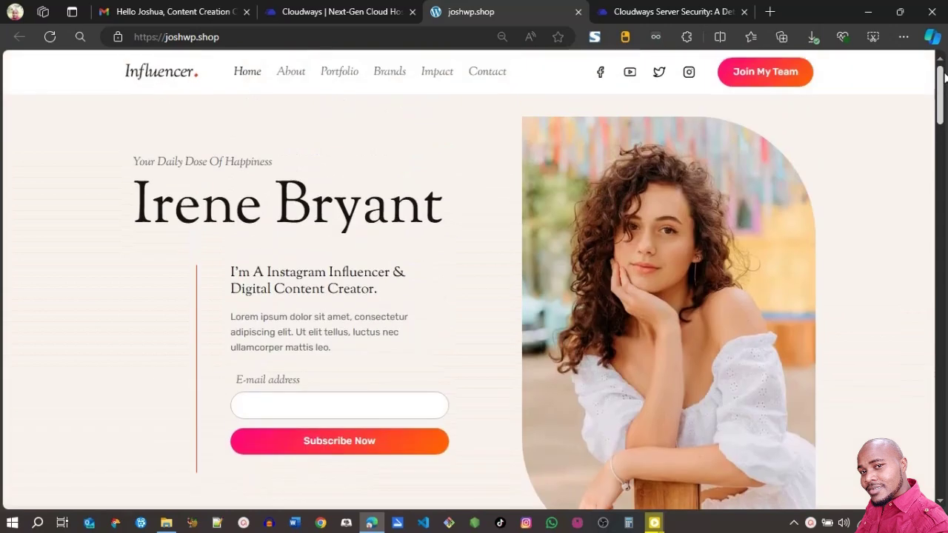
- Return to Cloudways and take an on-demand backup of the JoshWP application from its Backup and Restore section
click(326, 10)
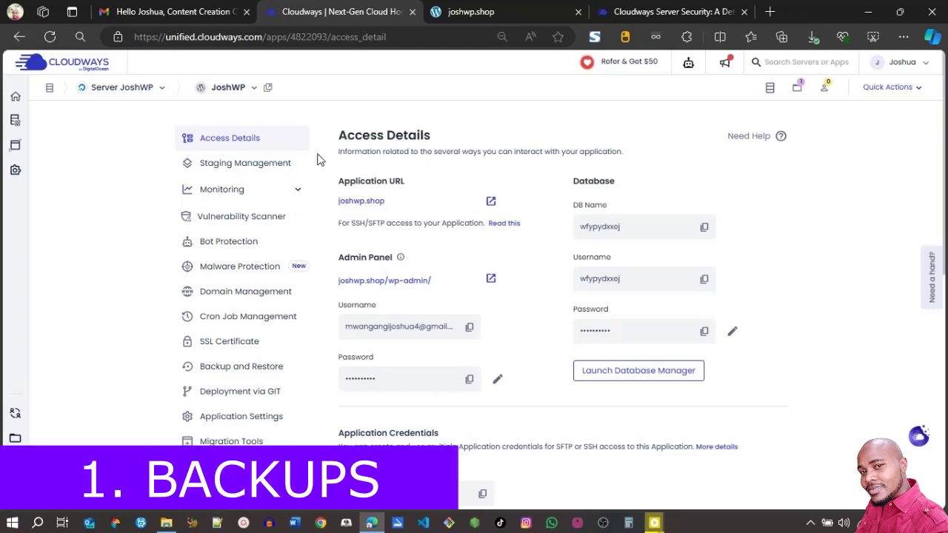
click(239, 369)
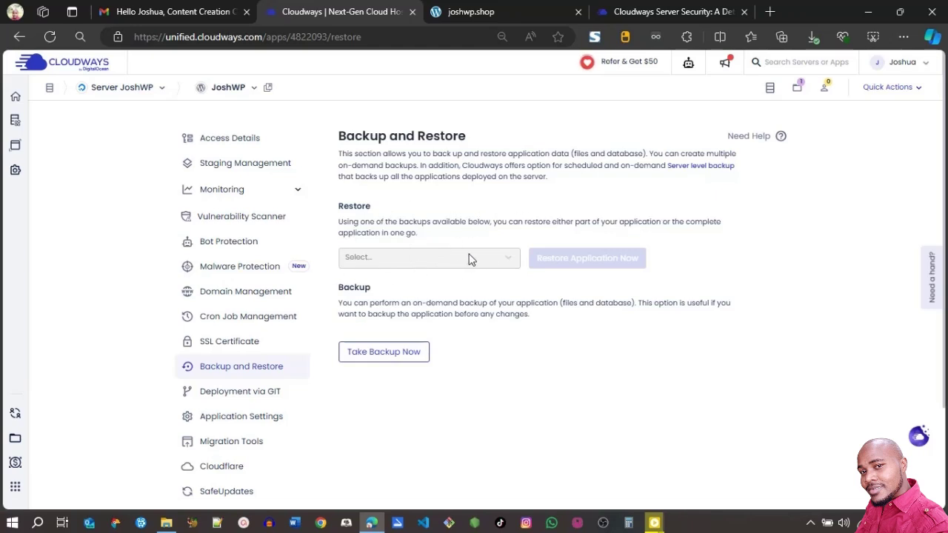
click(380, 354)
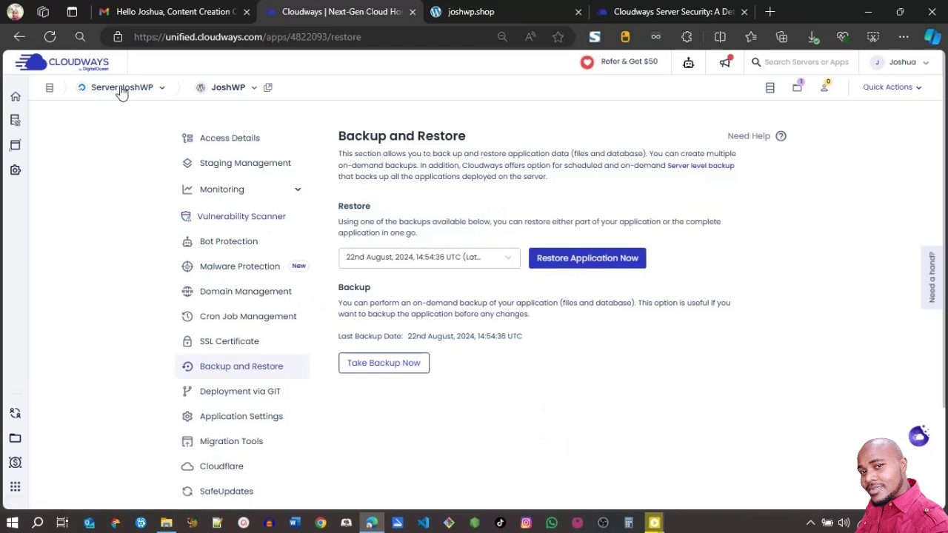
- Go to the list of all servers and open the backup settings of Server JoshWP
click(254, 88)
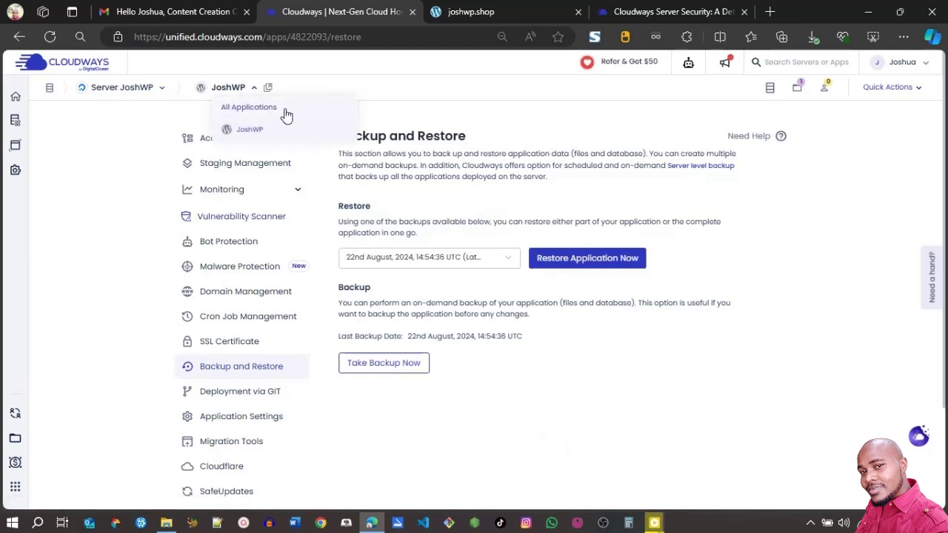
click(162, 91)
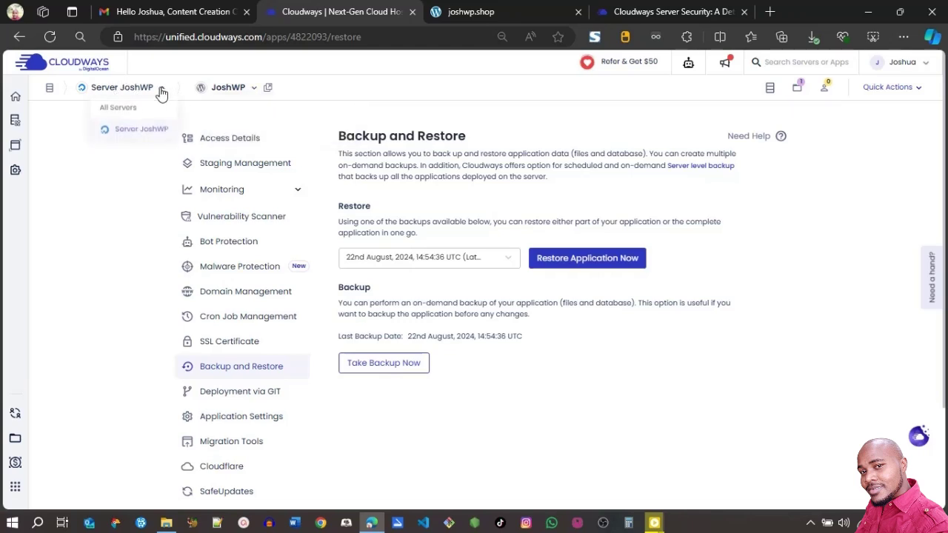
click(117, 108)
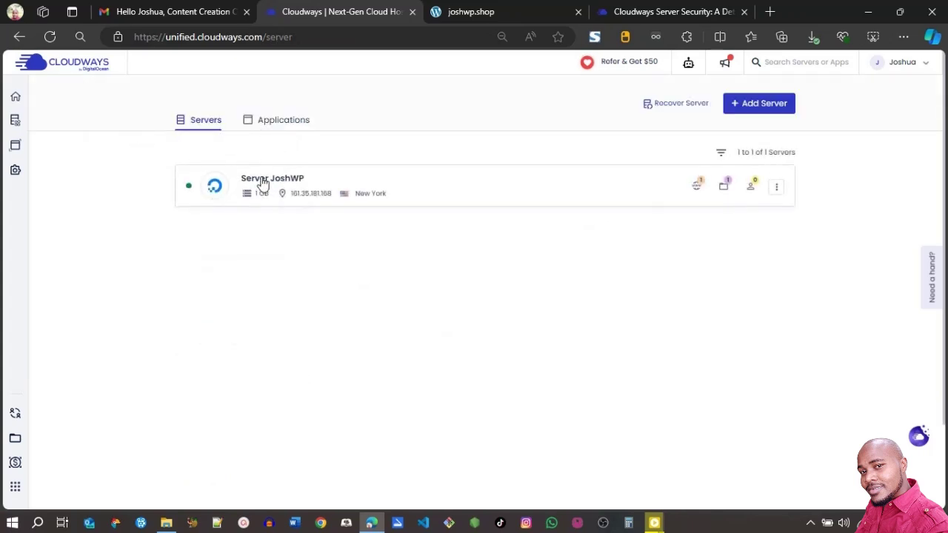
click(267, 182)
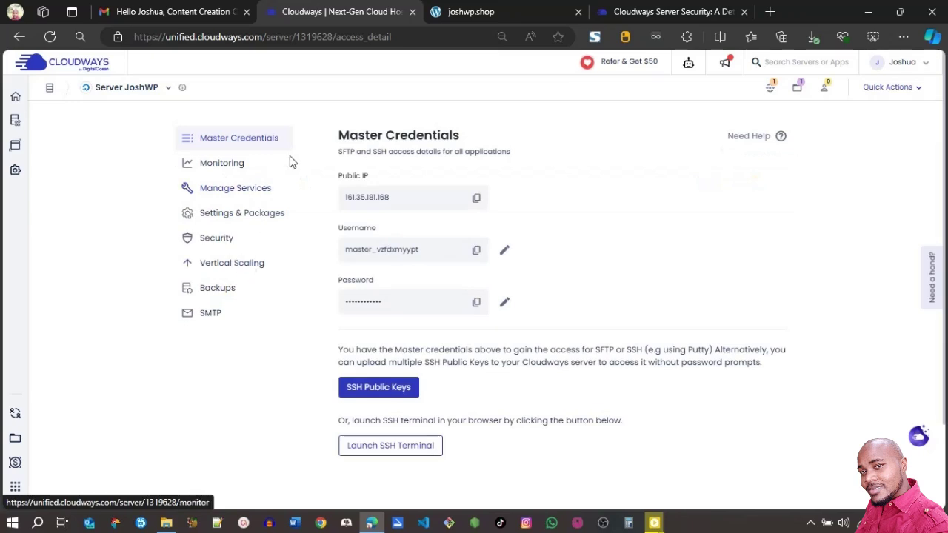
click(218, 291)
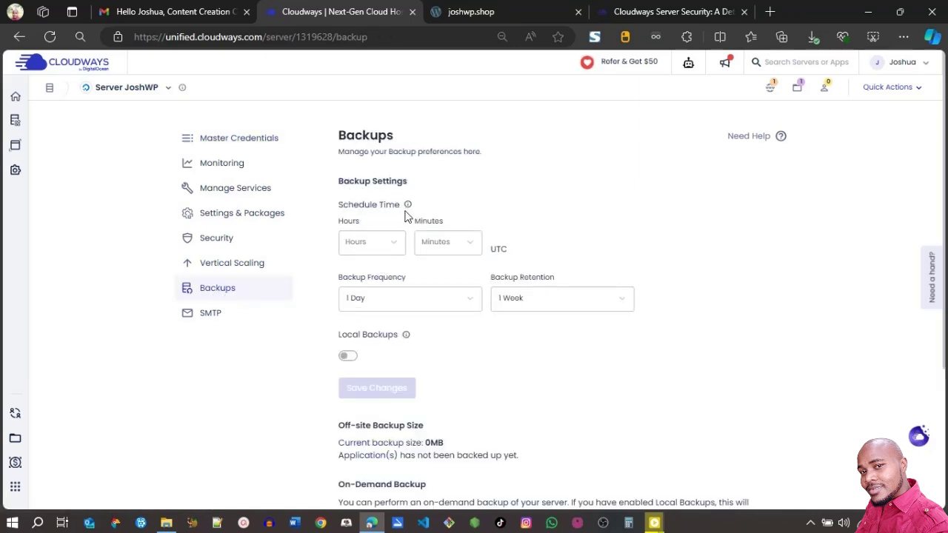
- Schedule the server backup time for 23 hours and 00 minutes UTC
click(385, 244)
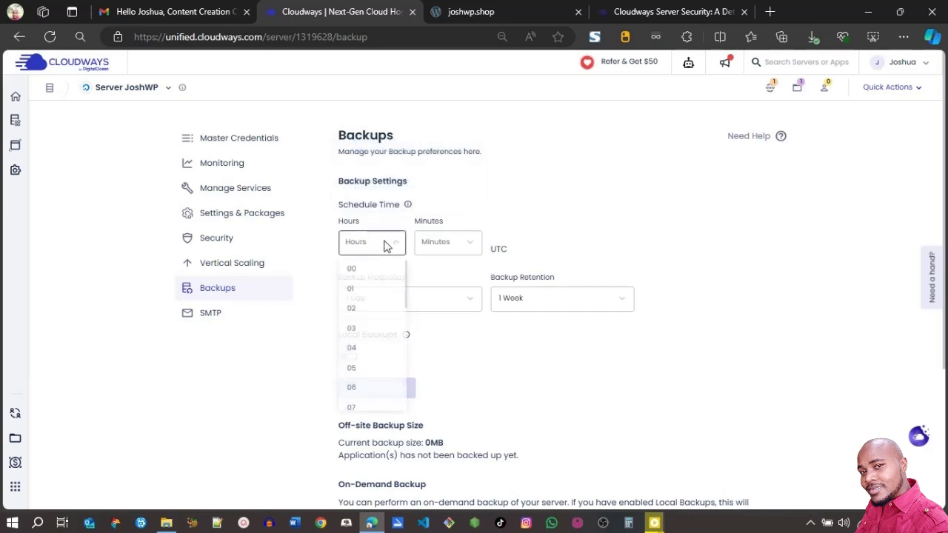
scroll(402, 356, down, 3)
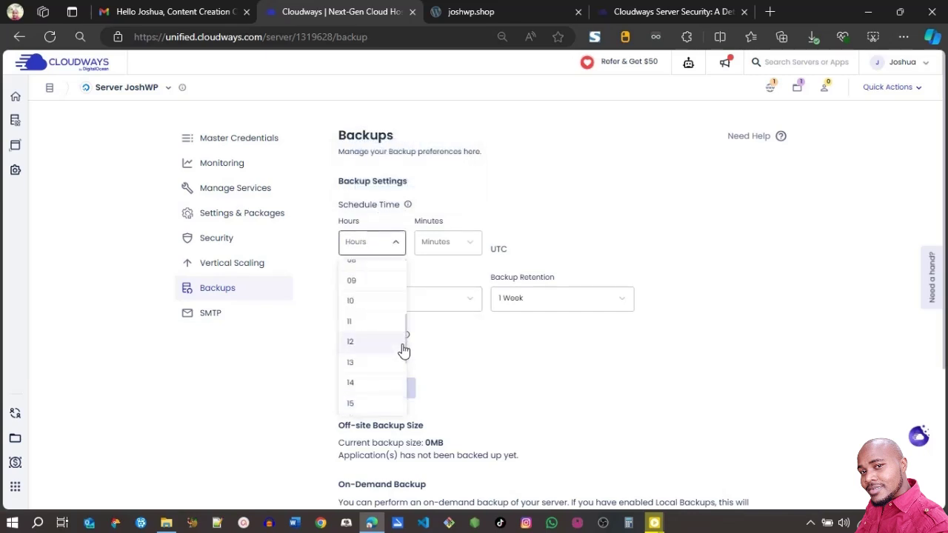
drag(406, 354, 404, 416)
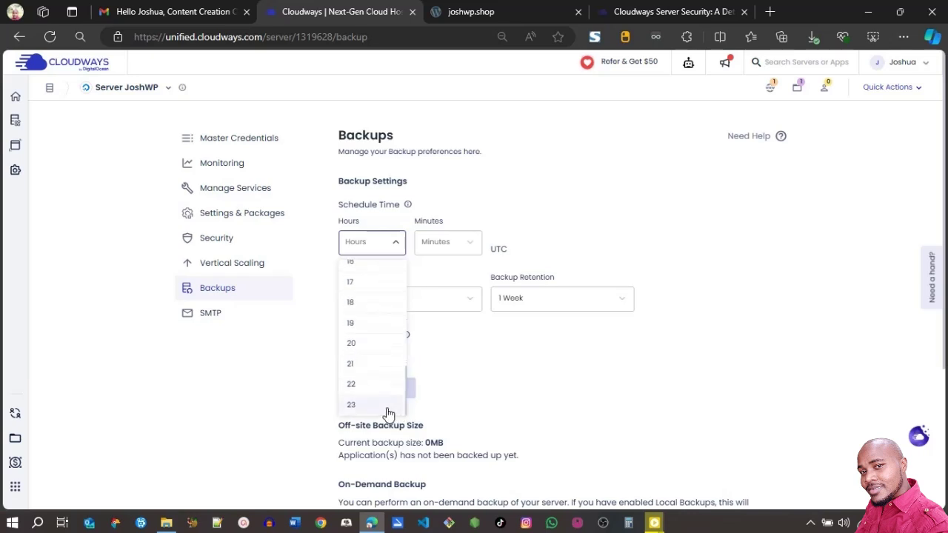
click(386, 406)
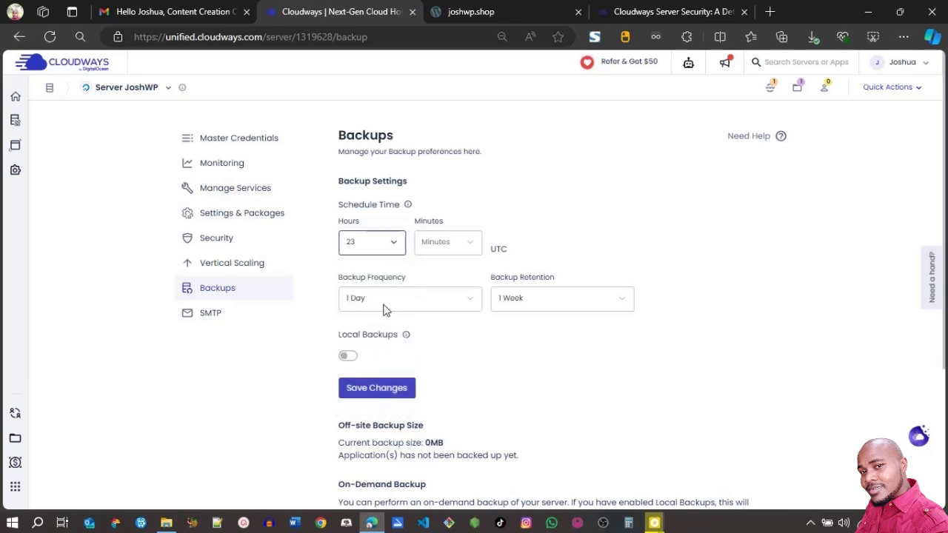
click(445, 250)
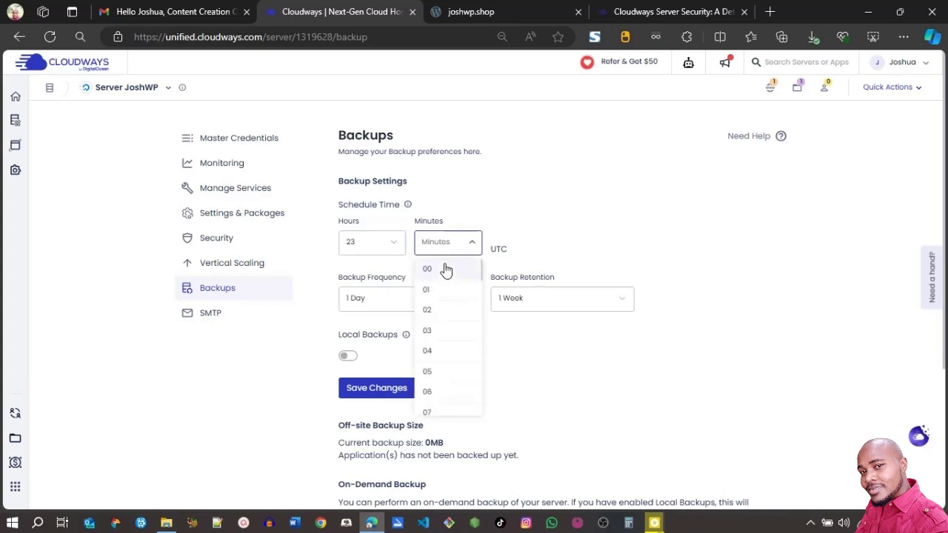
click(444, 269)
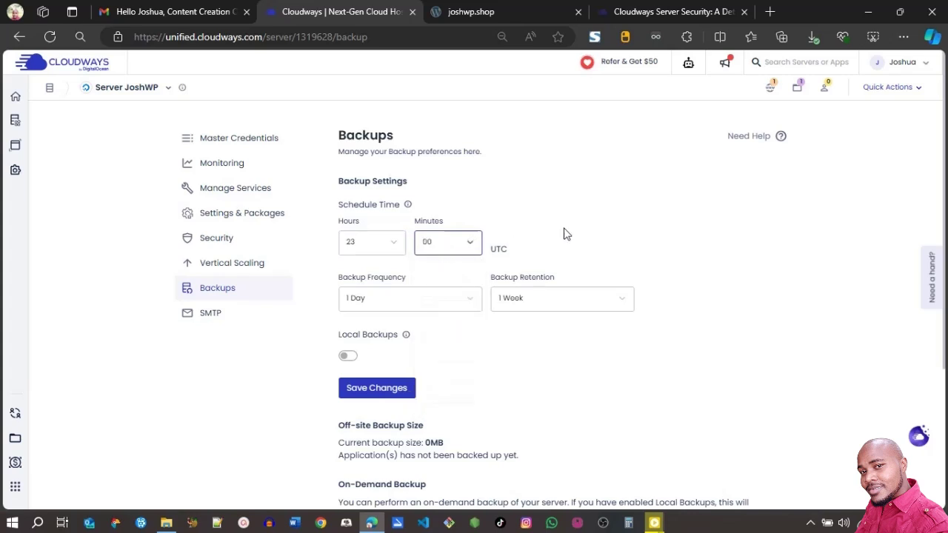
- Set the backup frequency to 7 Days with a retention of 1 Week and save the backup settings
click(368, 303)
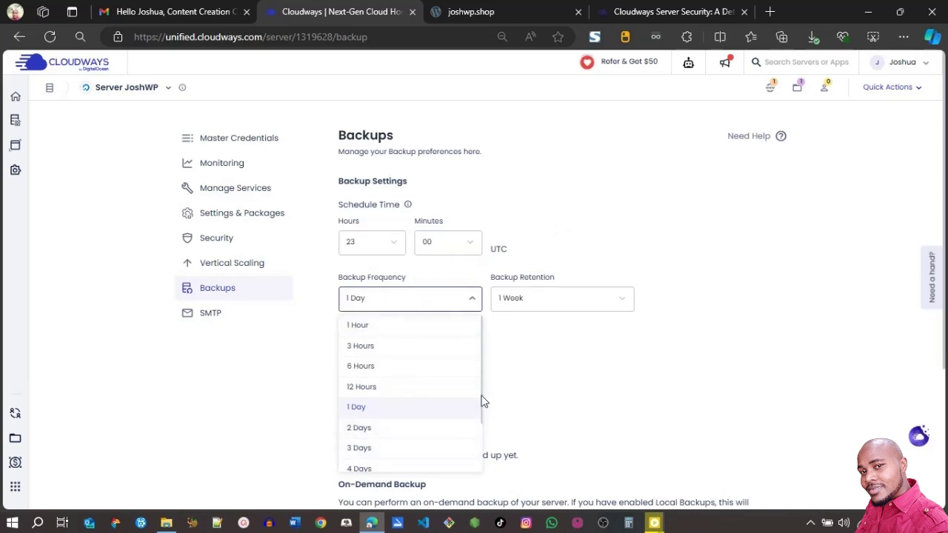
drag(482, 402, 482, 448)
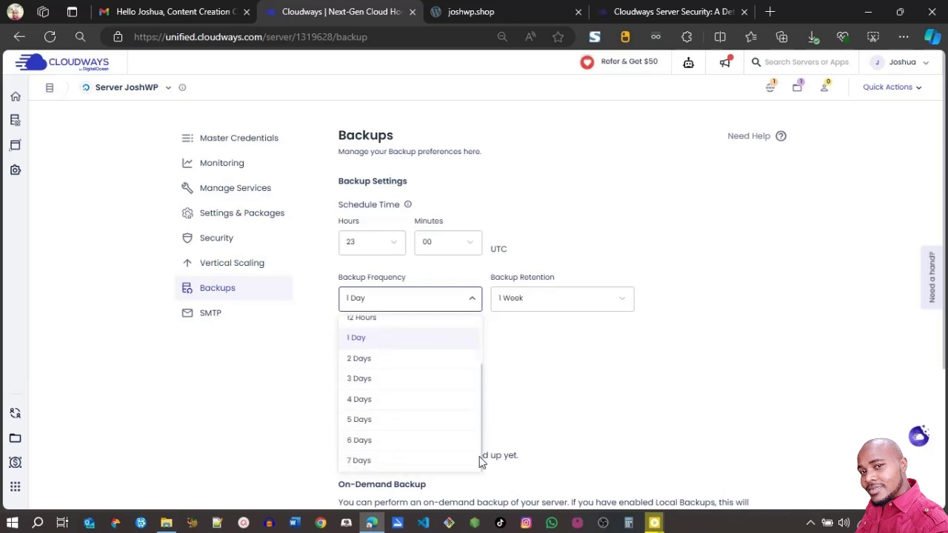
click(467, 465)
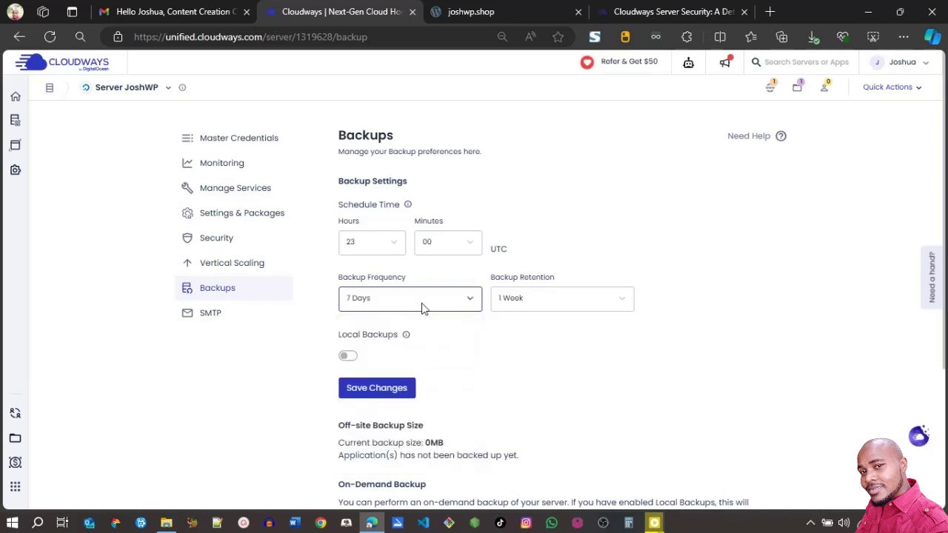
click(550, 311)
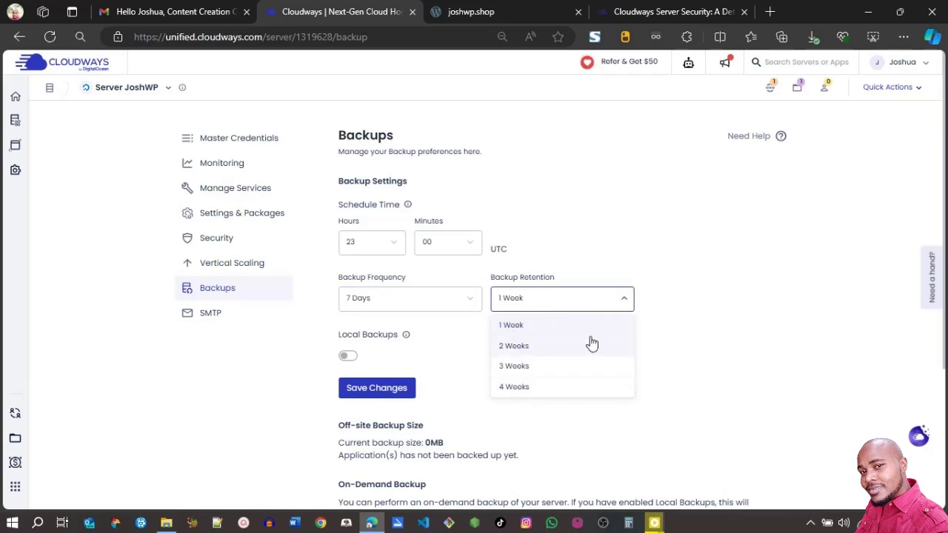
click(548, 333)
scroll(651, 340, down, 1)
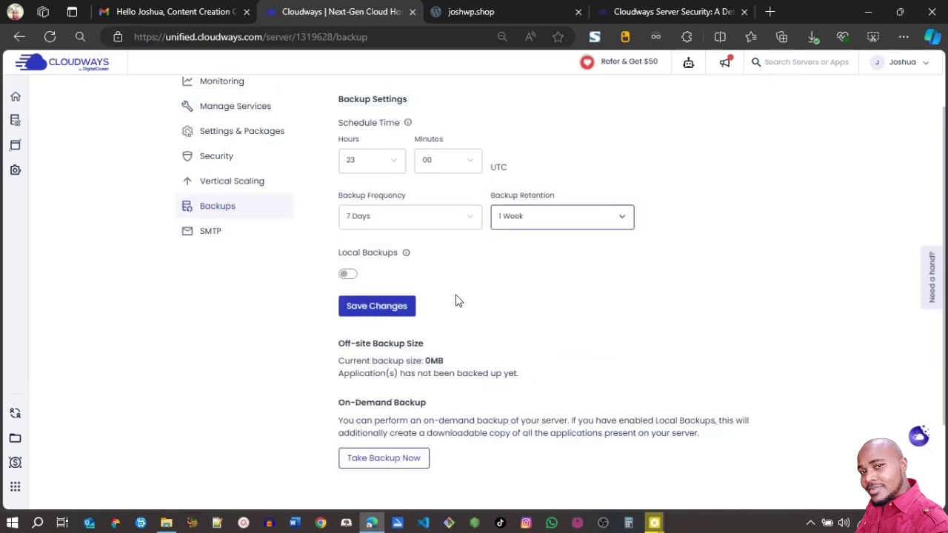
click(397, 309)
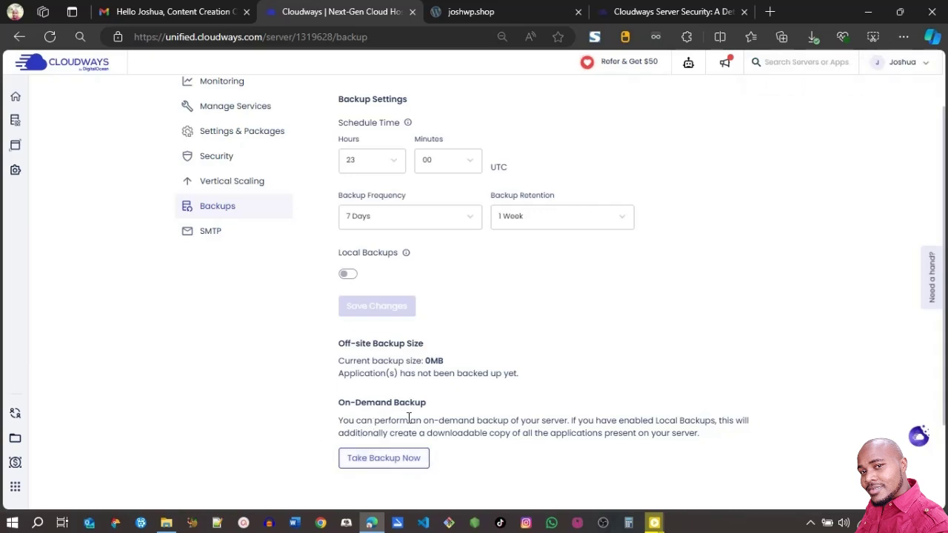
- Expand the Analytics and Logs sections of JoshWP's application monitoring and open the Traffic analytics
drag(945, 368, 945, 272)
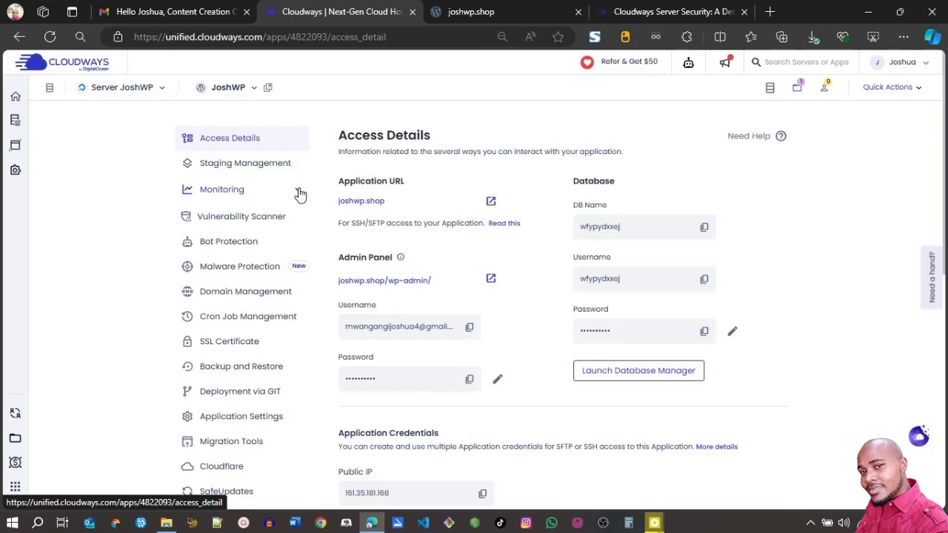
click(300, 194)
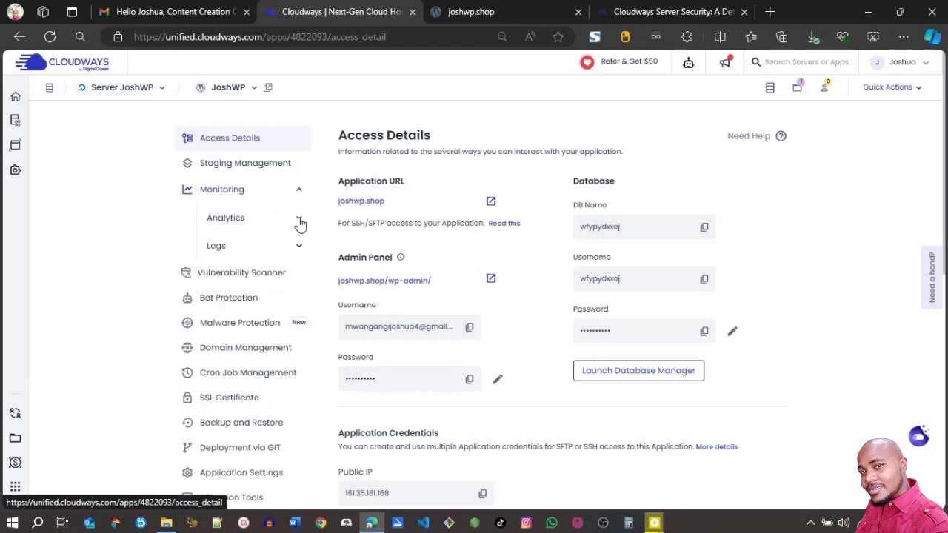
click(300, 222)
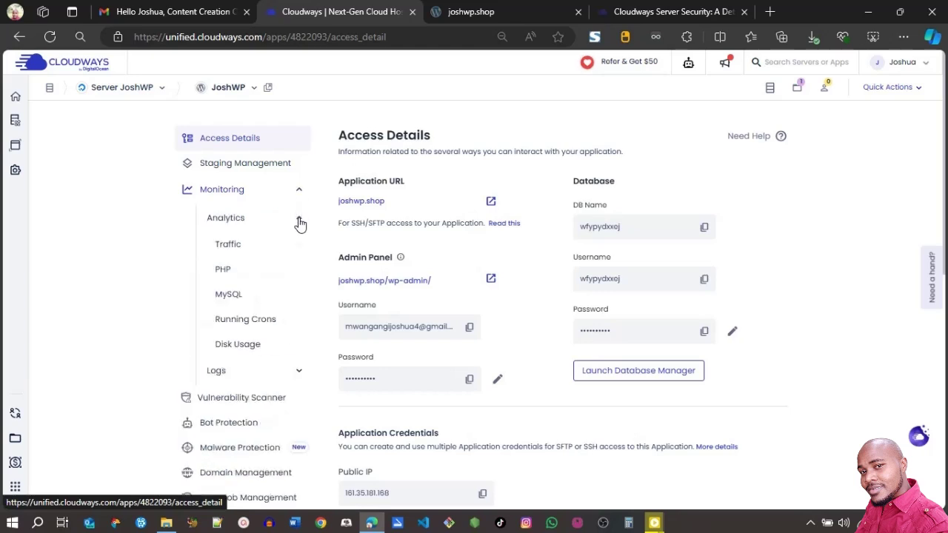
click(300, 374)
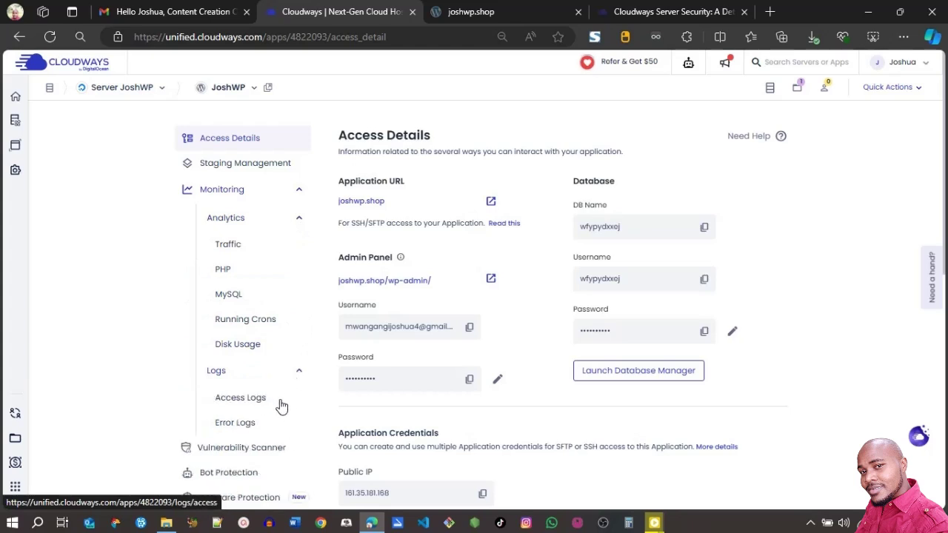
click(230, 252)
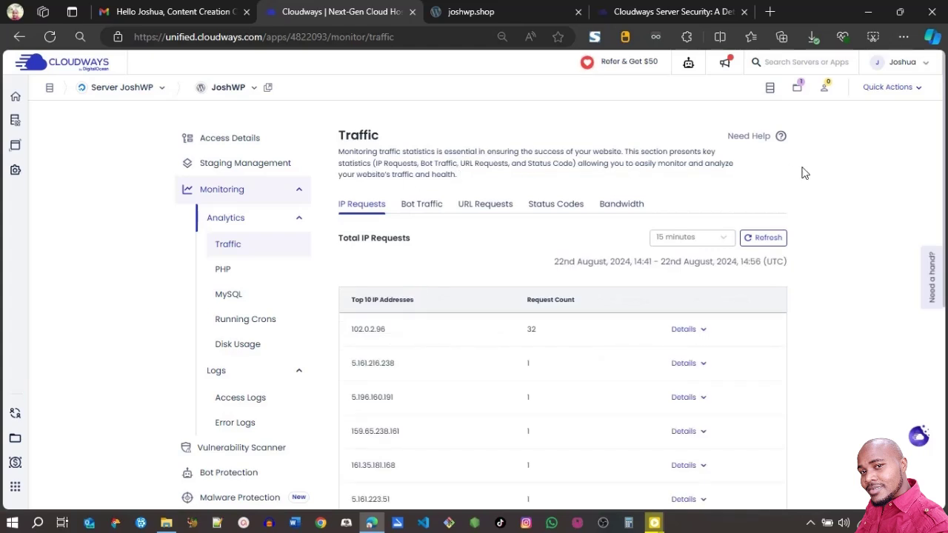
- Examine the top IP addresses by request count and the URLs requested by the first address
scroll(945, 170, down, 1)
scroll(945, 170, down, 1)
scroll(945, 170, down, 1)
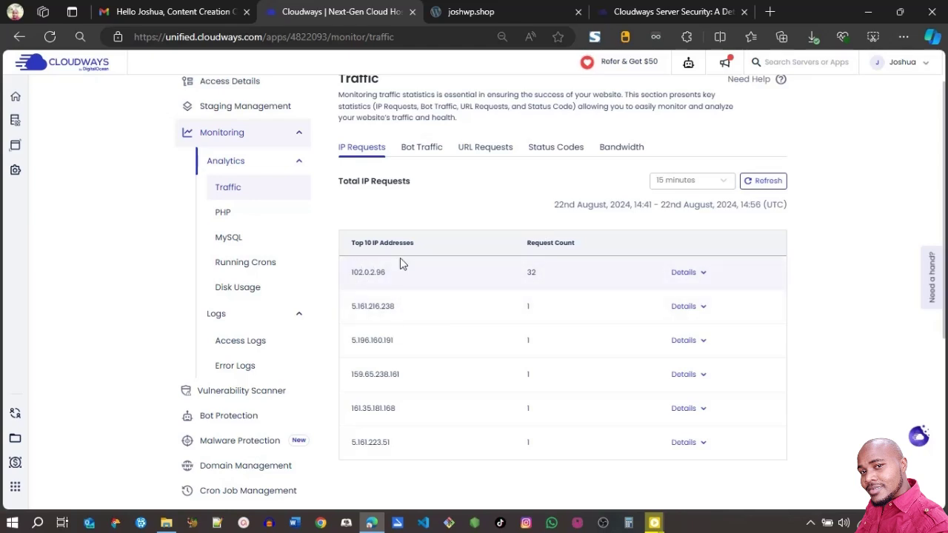
click(703, 274)
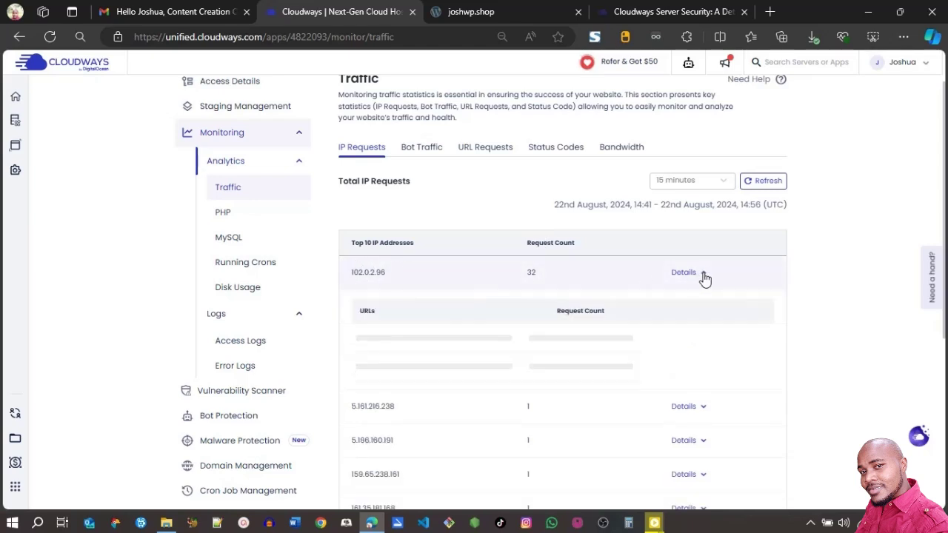
scroll(471, 430, down, 2)
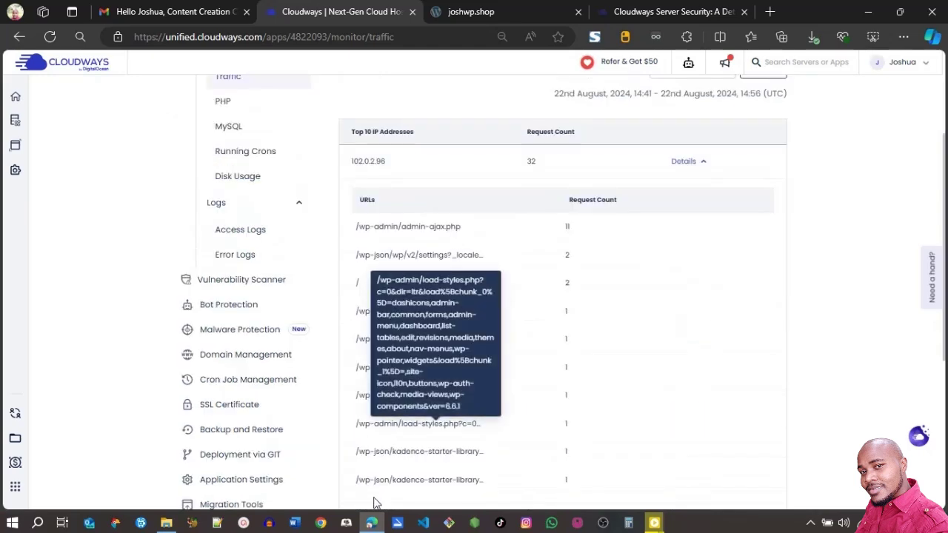
scroll(493, 269, up, 1)
scroll(485, 293, up, 3)
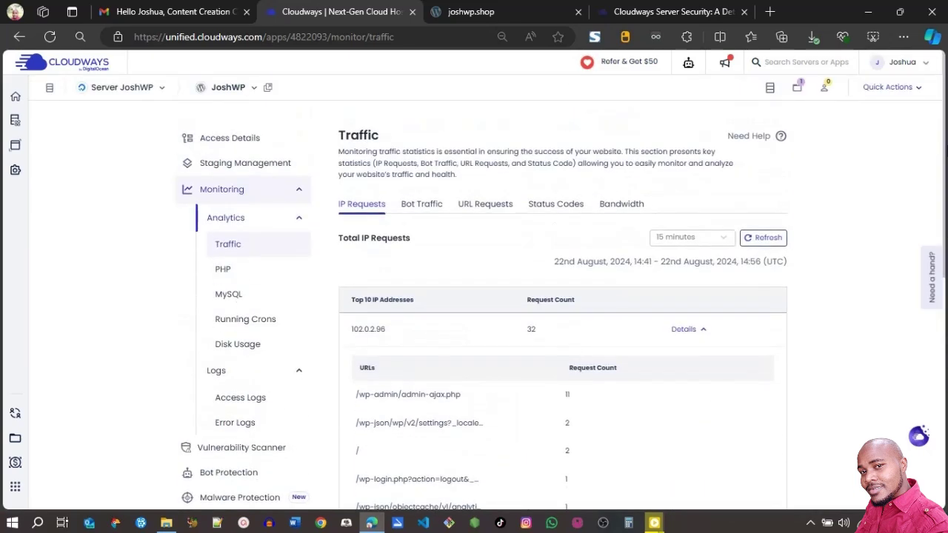
- Check the Bot Traffic statistics with their time range choices, and view the URL Requests statistics
click(423, 206)
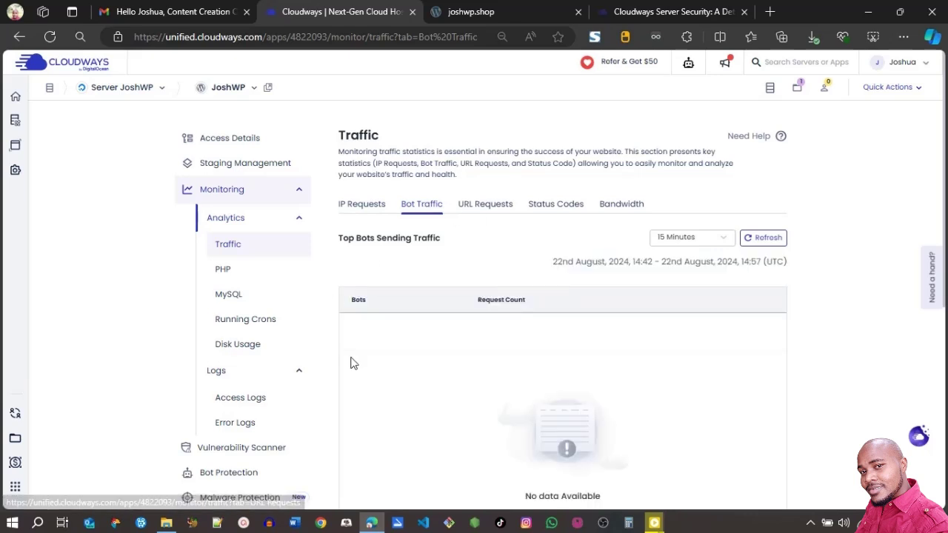
click(689, 244)
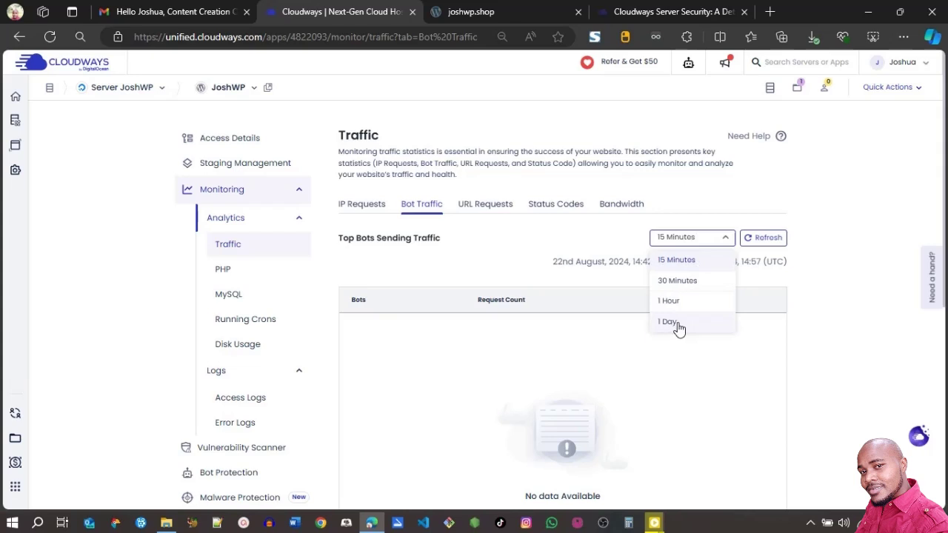
click(601, 239)
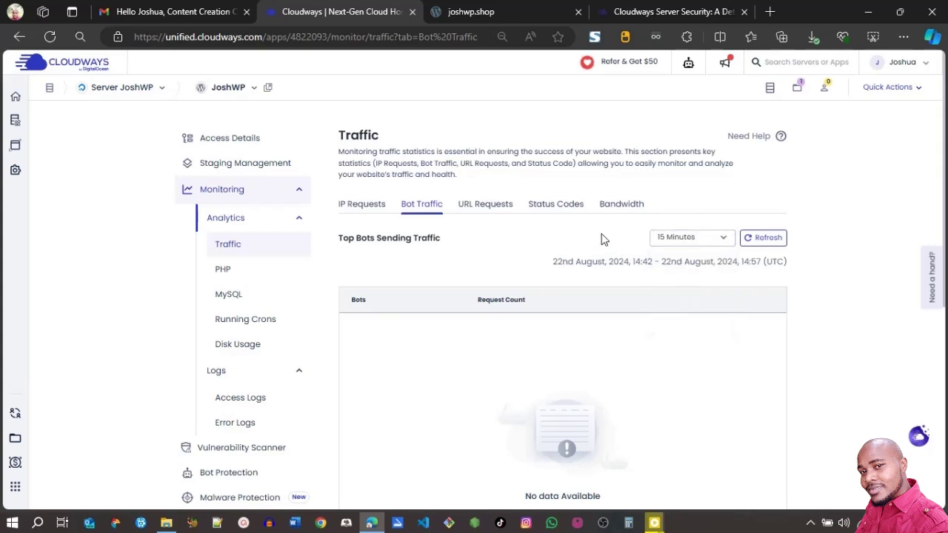
click(496, 208)
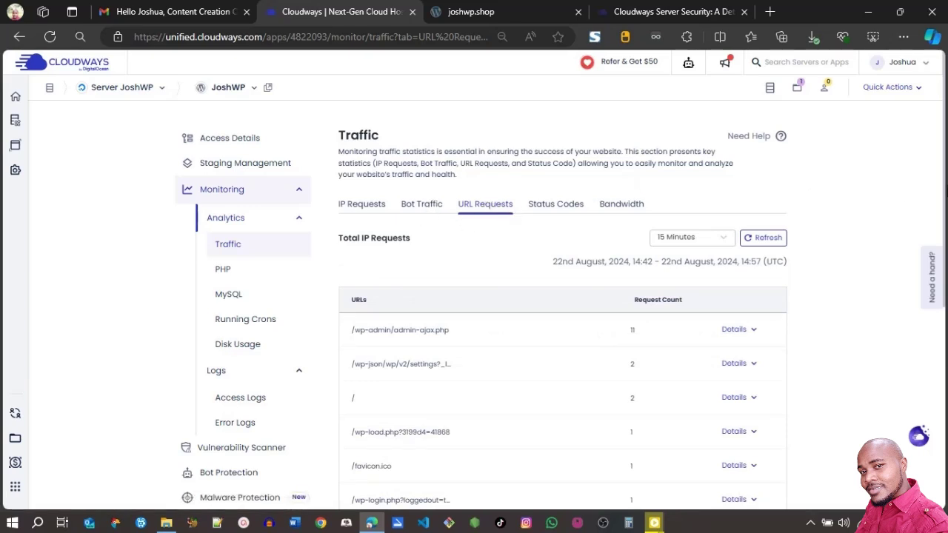
- Review the full list of requested URLs and their request counts in the URL Requests traffic statistics
scroll(562, 334, down, 3)
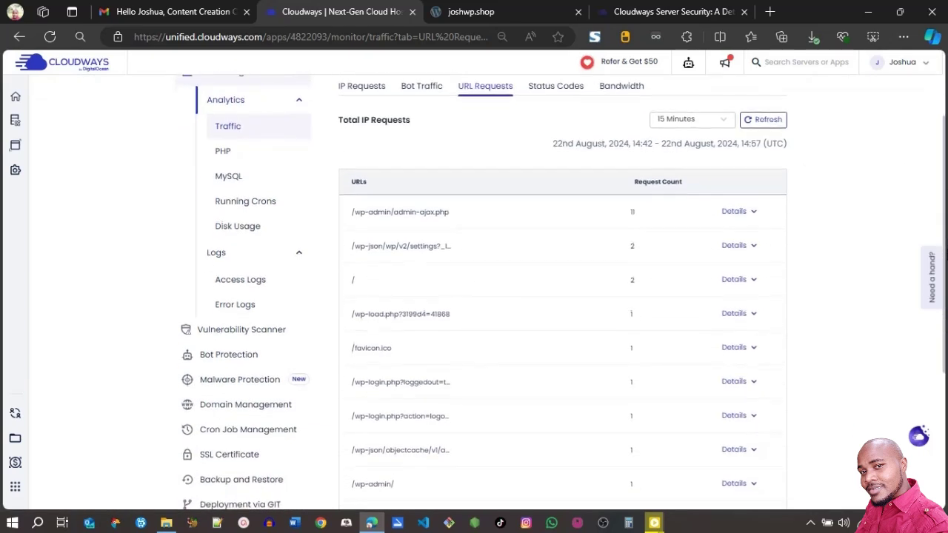
scroll(563, 296, down, 3)
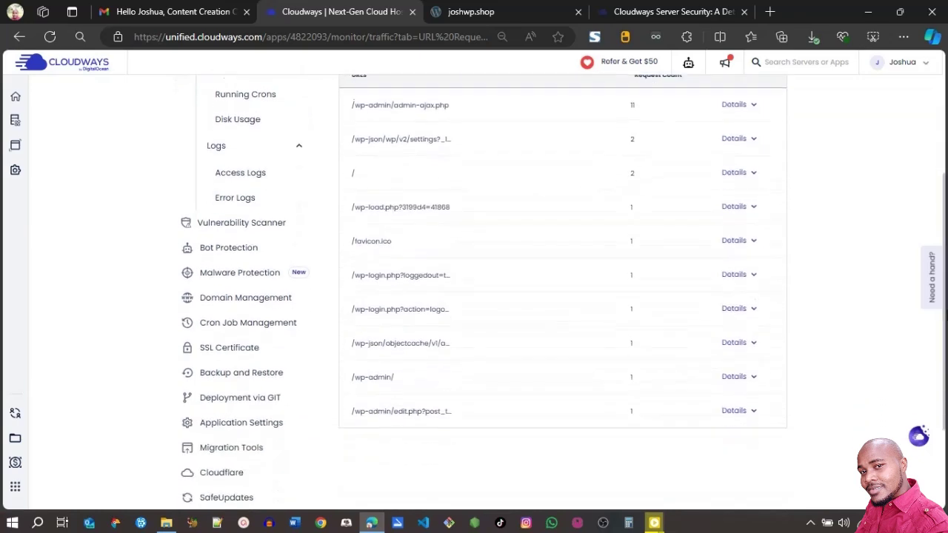
scroll(929, 184, up, 5)
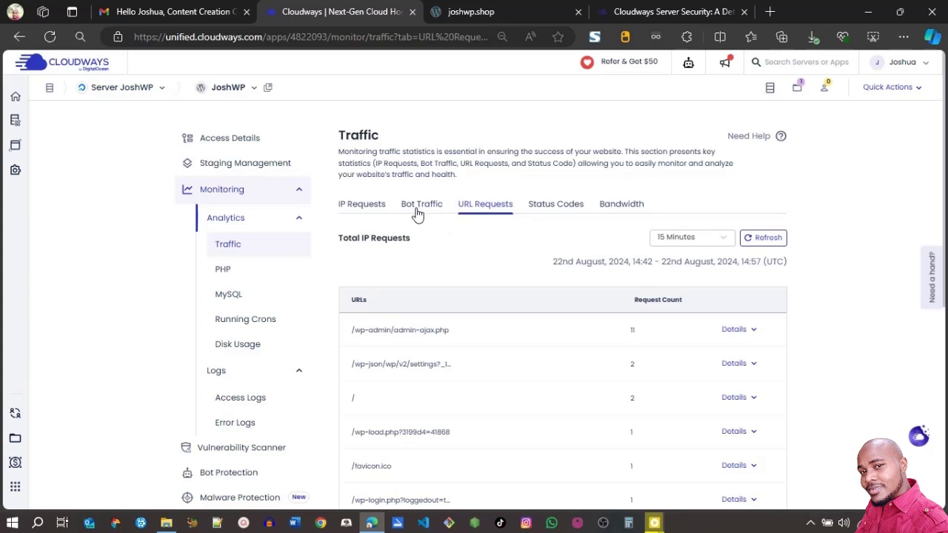
- Open JoshWP's Bot Protection, refresh its statistics and examine the traffic requests, login requests, login attempts and bad bot traffic
click(222, 481)
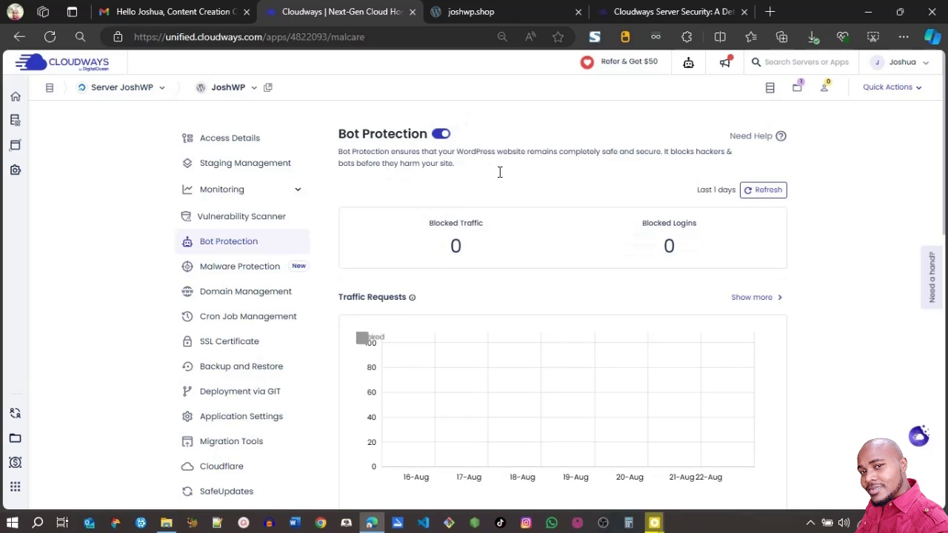
click(768, 194)
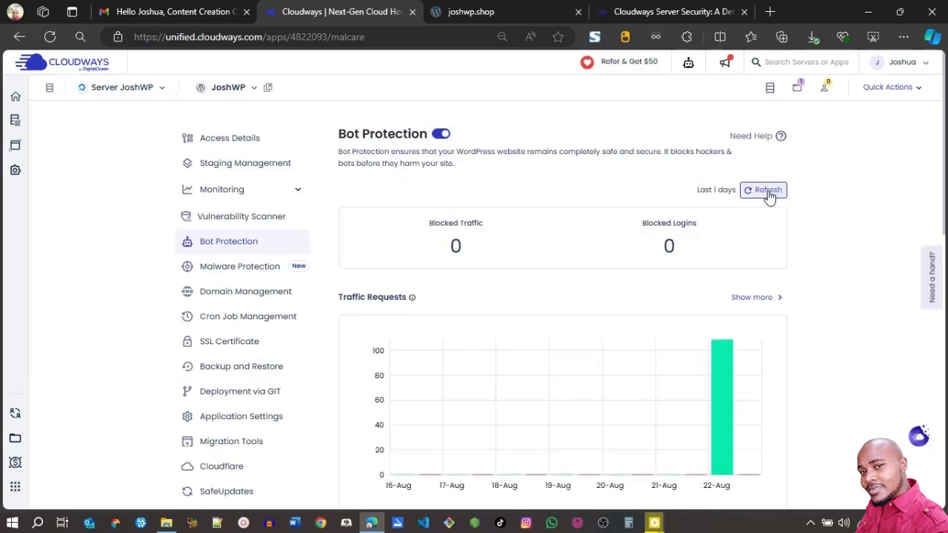
mouse_move(723, 396)
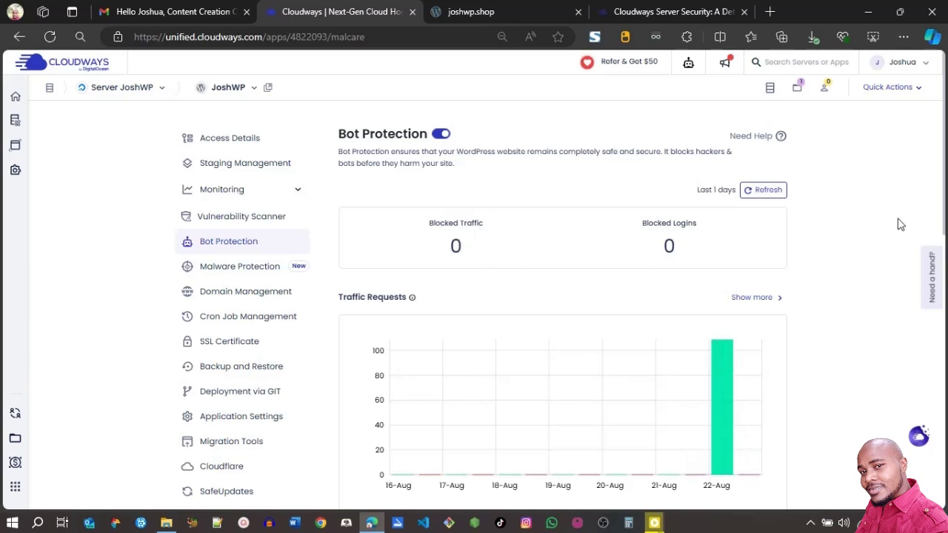
scroll(555, 297, down, 5)
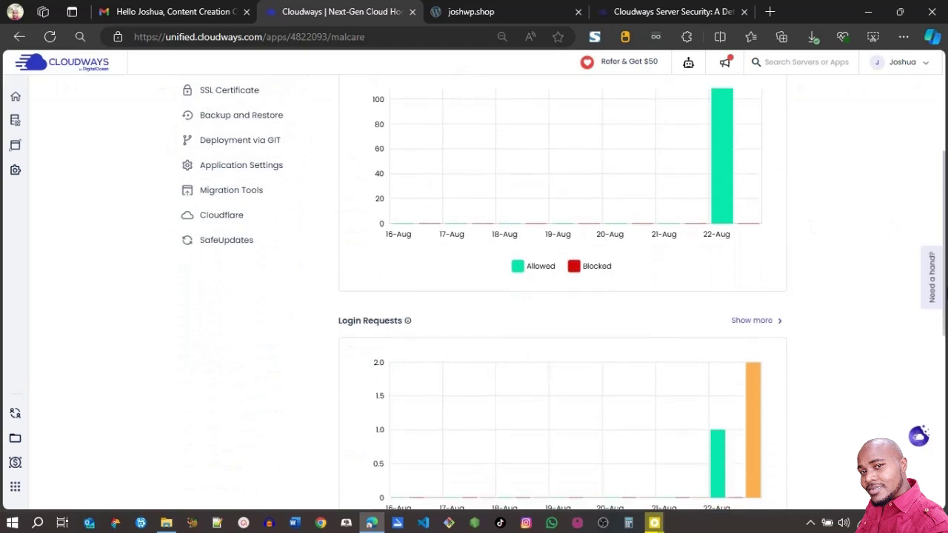
scroll(563, 296, down, 3)
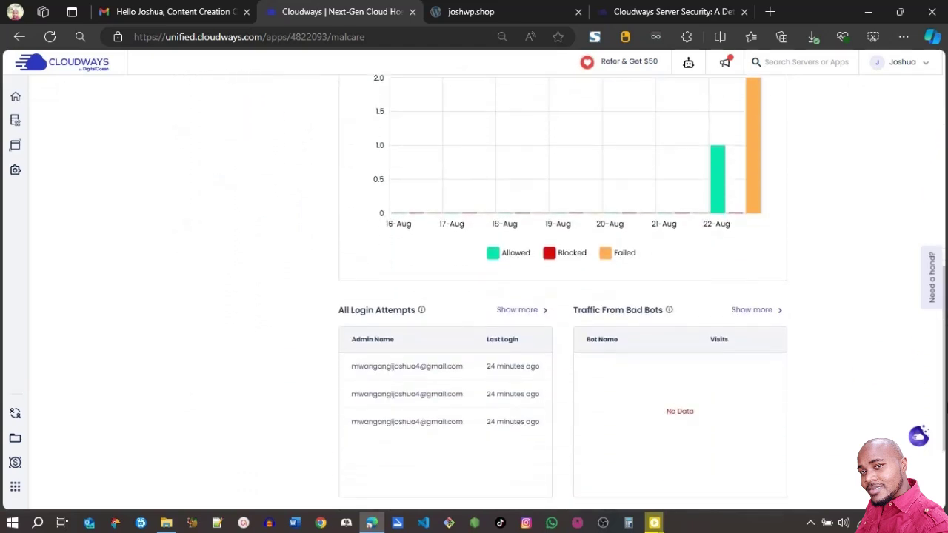
scroll(937, 334, down, 2)
scroll(936, 335, up, 5)
scroll(935, 335, up, 5)
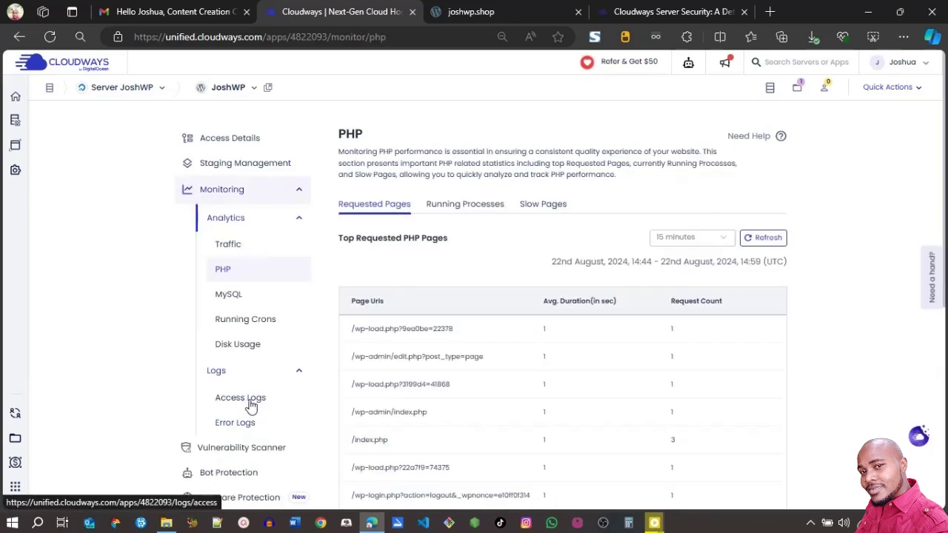
- View the application's access logs and error logs, and return to the Traffic analytics
click(250, 401)
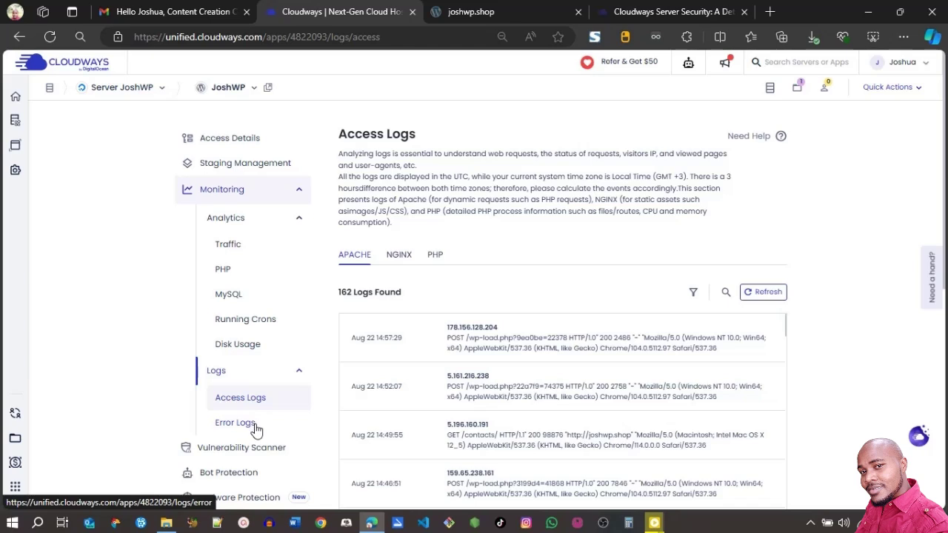
click(257, 430)
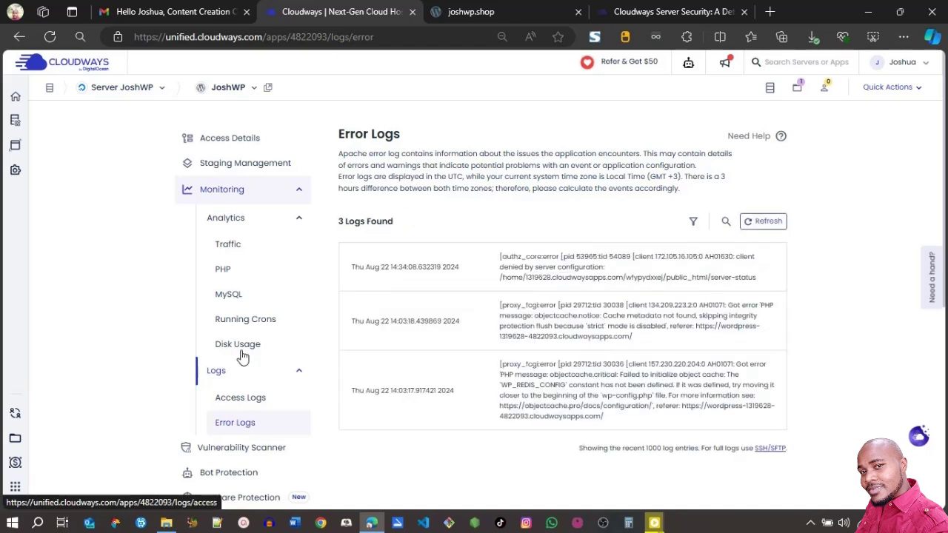
click(242, 247)
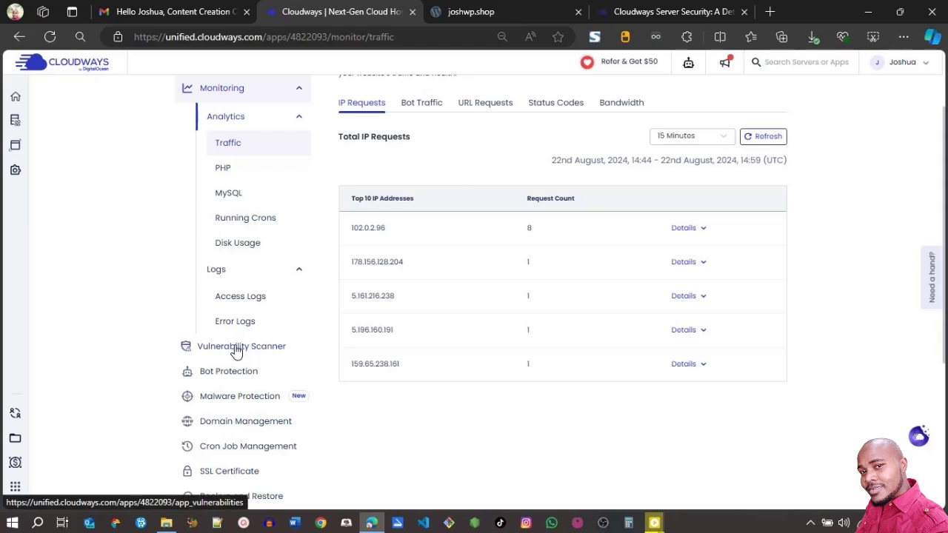
- Open the Vulnerability Scanner and check the security status of the WordPress core, themes and plugins
click(236, 348)
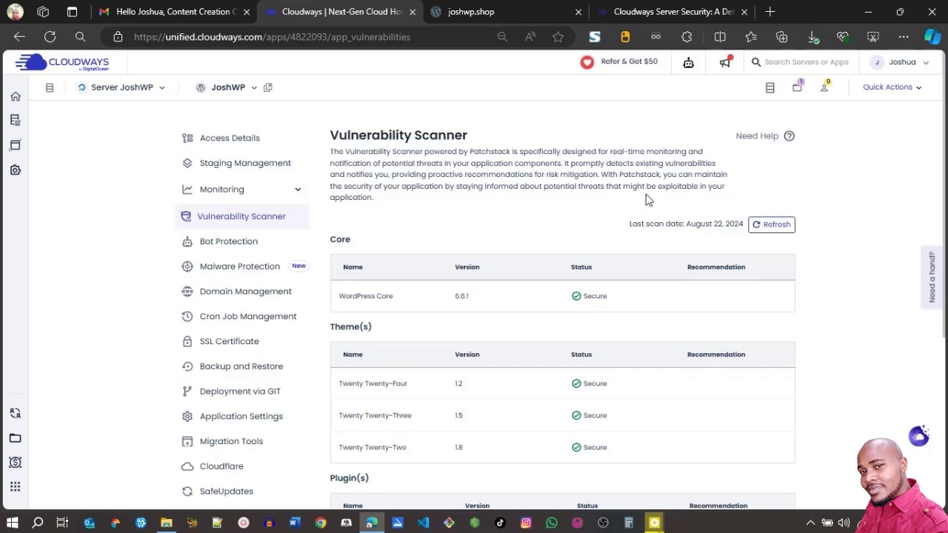
scroll(487, 292, down, 2)
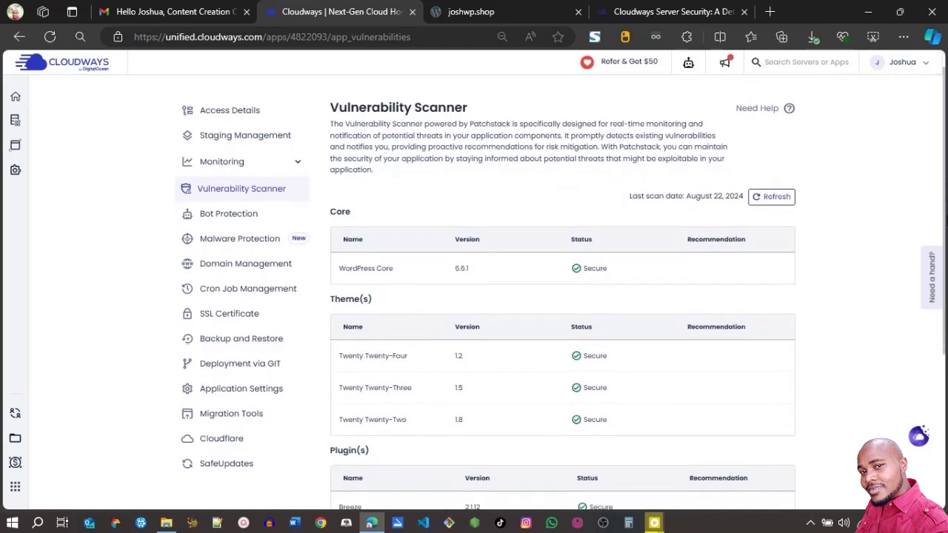
scroll(444, 176, down, 1)
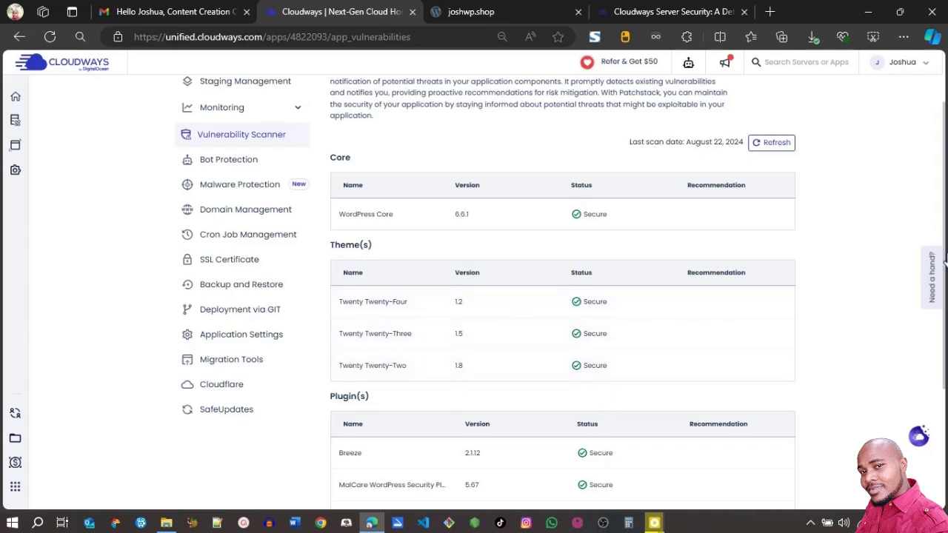
scroll(609, 406, down, 1)
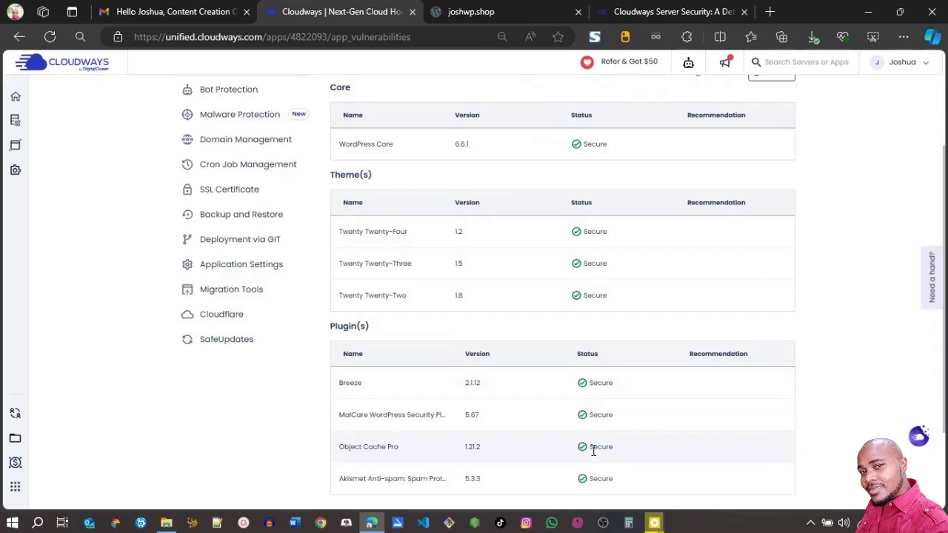
scroll(563, 260, down, 1)
scroll(563, 297, up, 3)
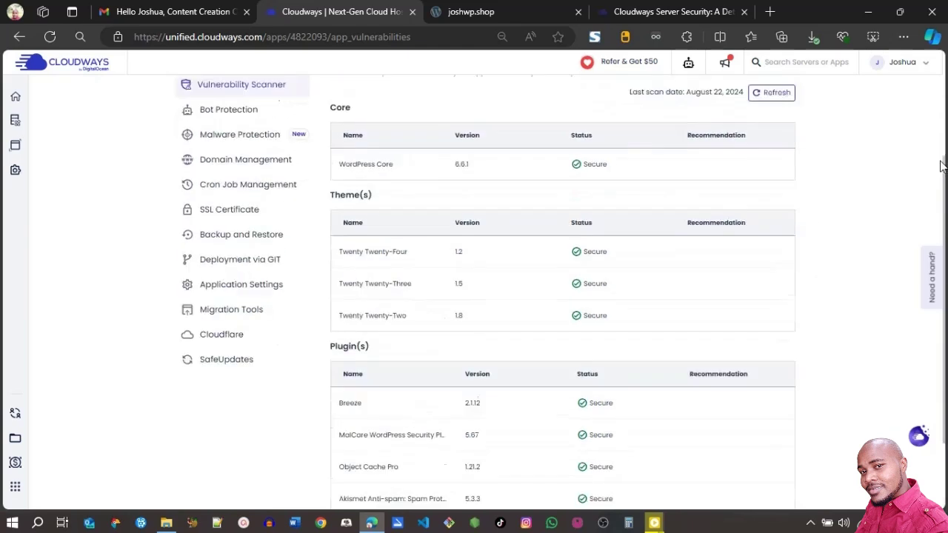
- Refresh the vulnerability scan and review the updated core, theme and plugin entries
click(774, 178)
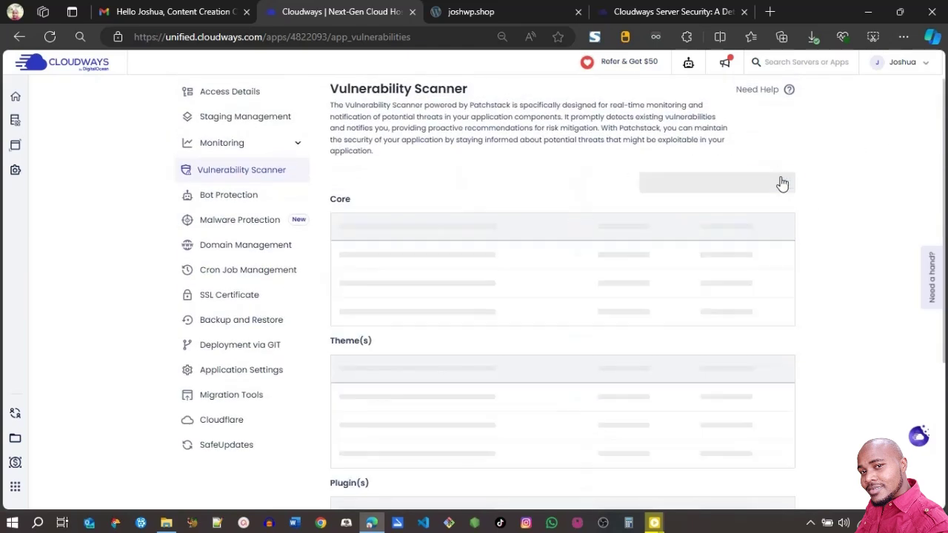
scroll(944, 161, down, 1)
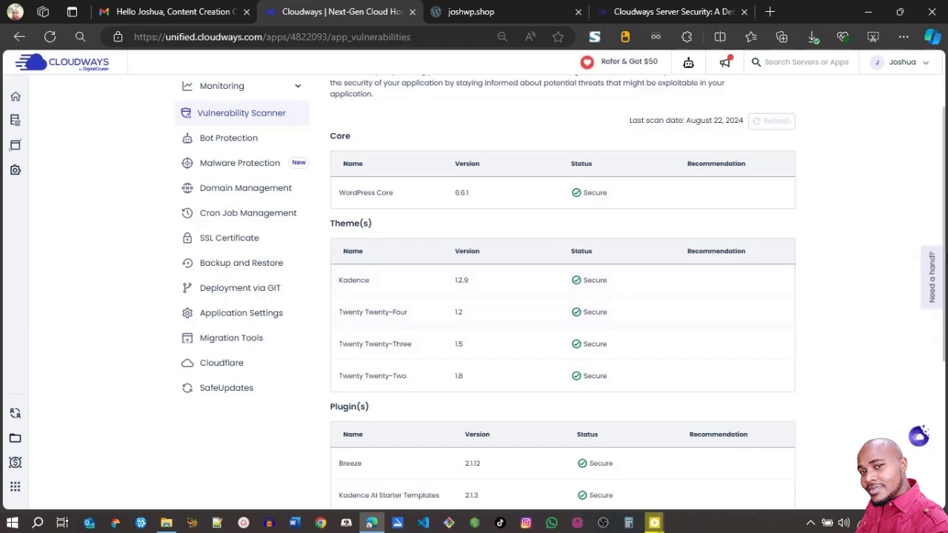
scroll(593, 304, down, 2)
scroll(562, 296, down, 1)
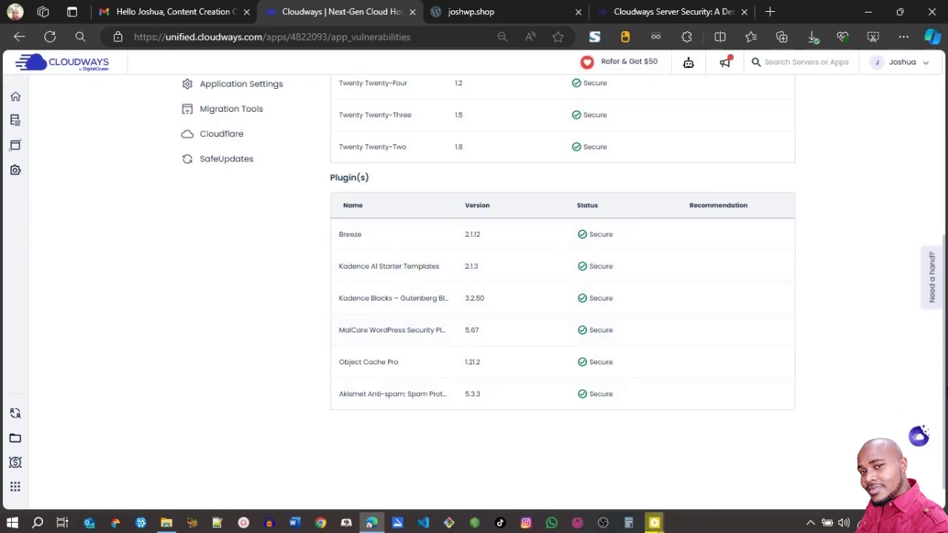
scroll(563, 296, up, 5)
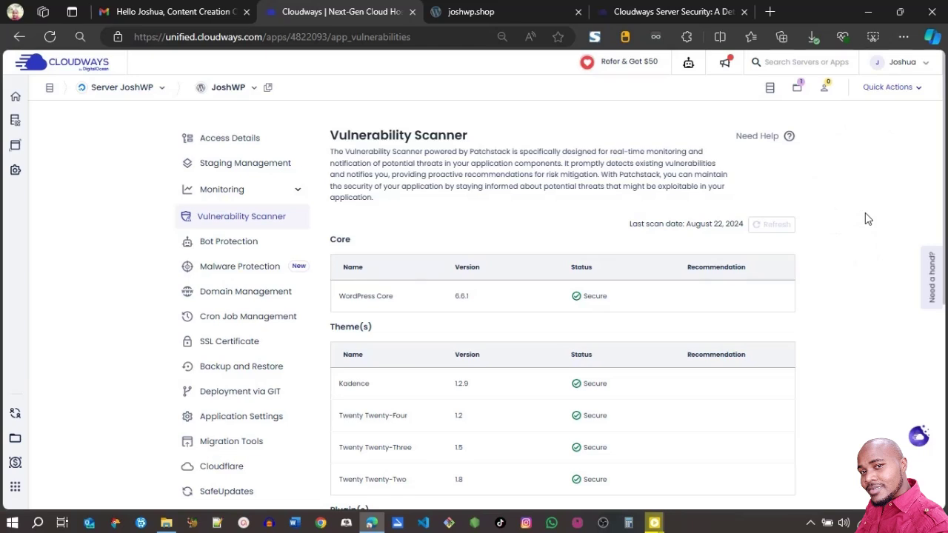
scroll(936, 201, down, 1)
scroll(485, 290, down, 1)
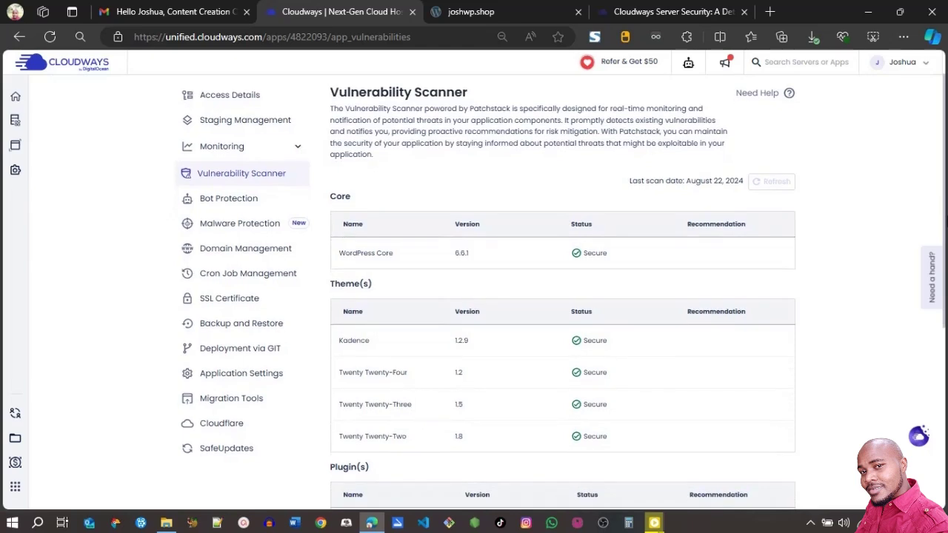